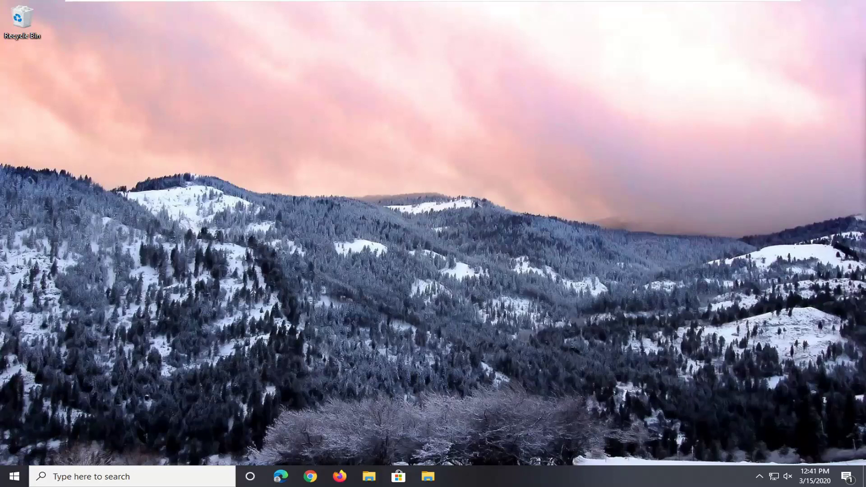
Step: Search the Start menu for 'regedit' and run Registry Editor as administrator
click(4, 476)
text(r)
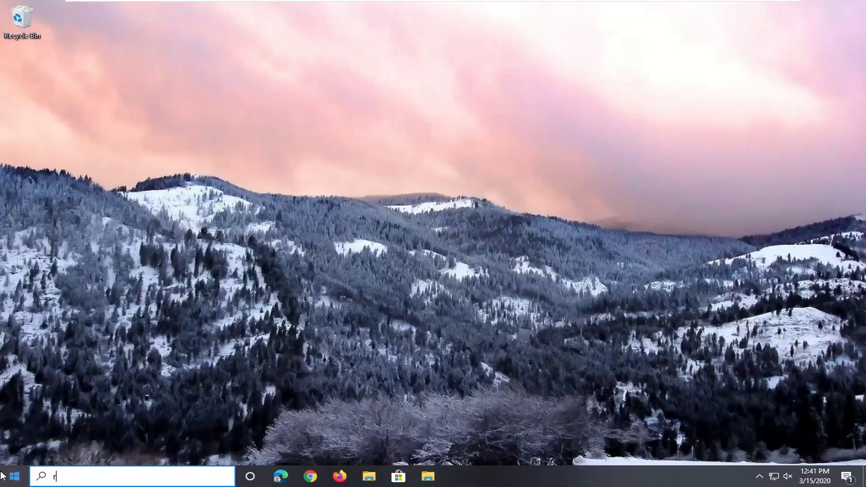
text(egedit)
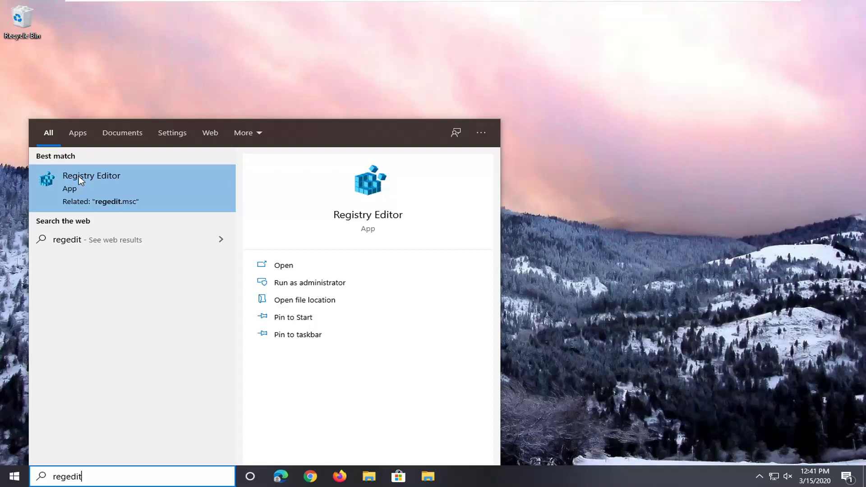
right_click(84, 186)
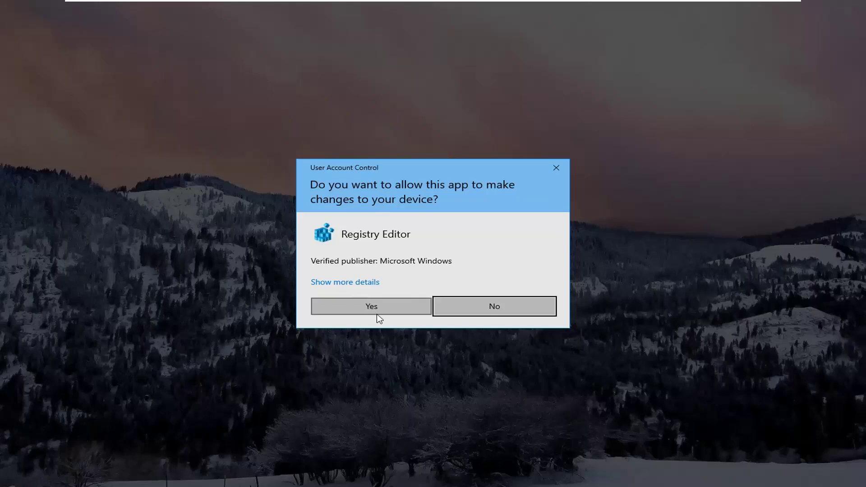
click(377, 312)
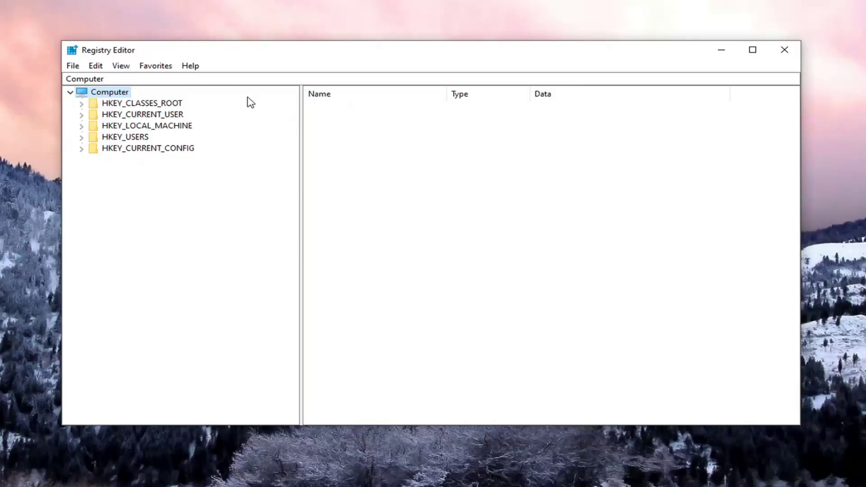
click(73, 67)
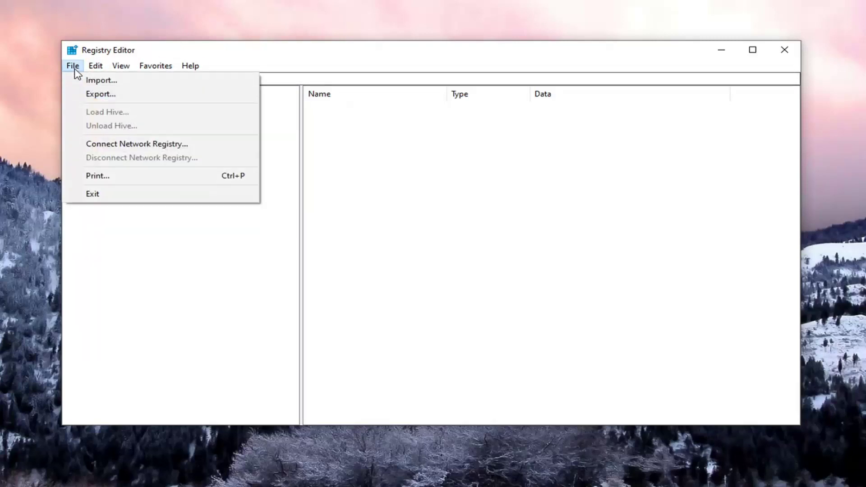
click(91, 94)
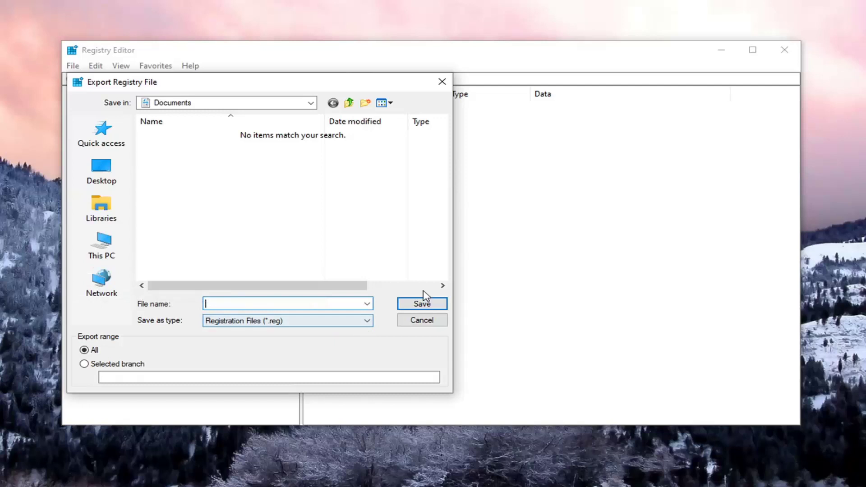
click(420, 321)
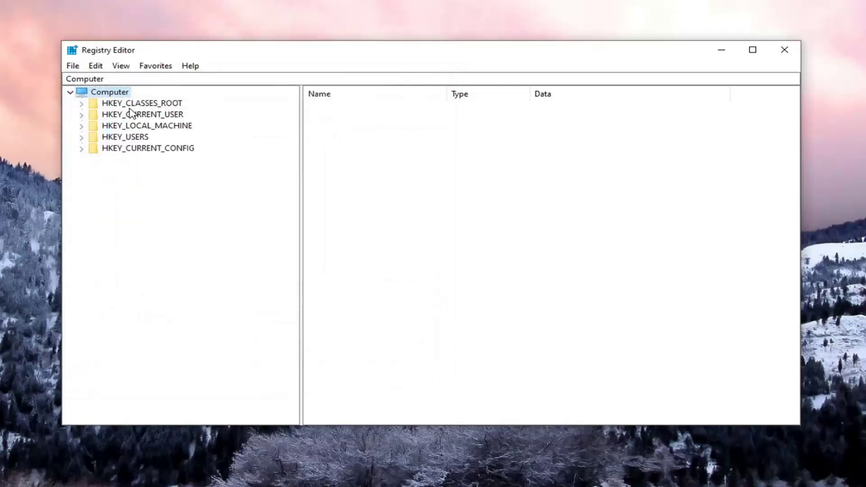
click(72, 66)
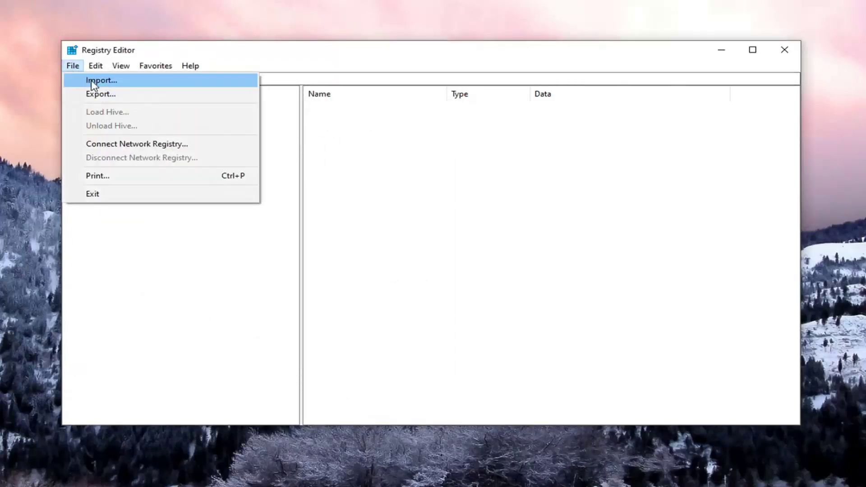
click(88, 78)
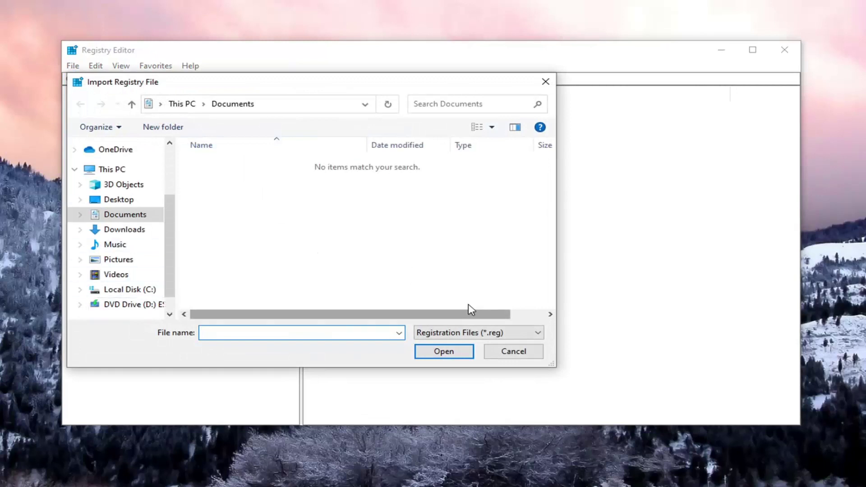
click(516, 358)
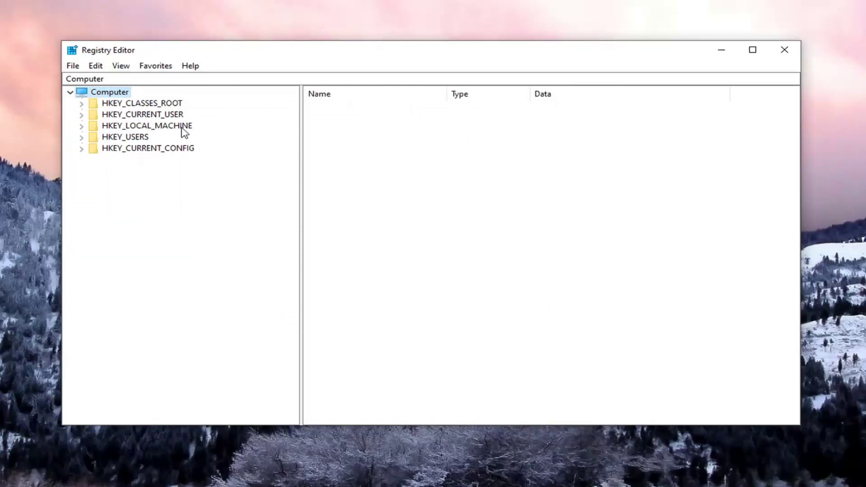
Step: Expand HKEY_LOCAL_MACHINE\SYSTEM\CurrentControlSet\Services in the key tree
click(158, 128)
double_click(117, 130)
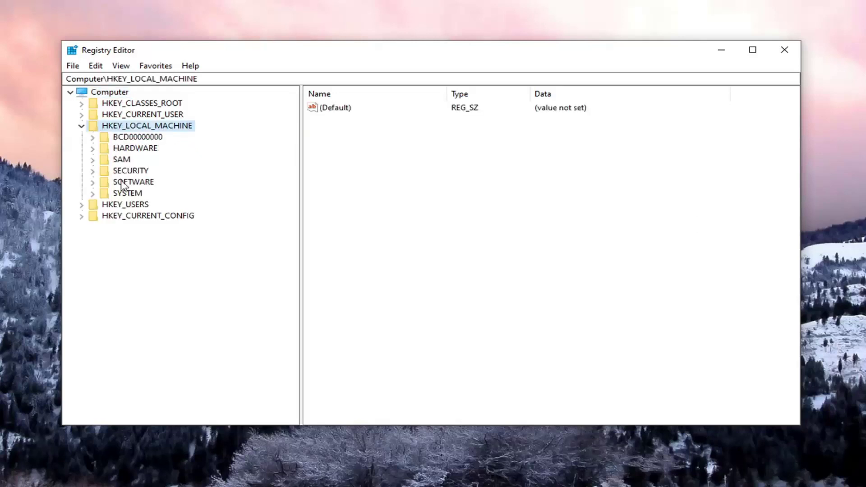
click(124, 196)
double_click(124, 196)
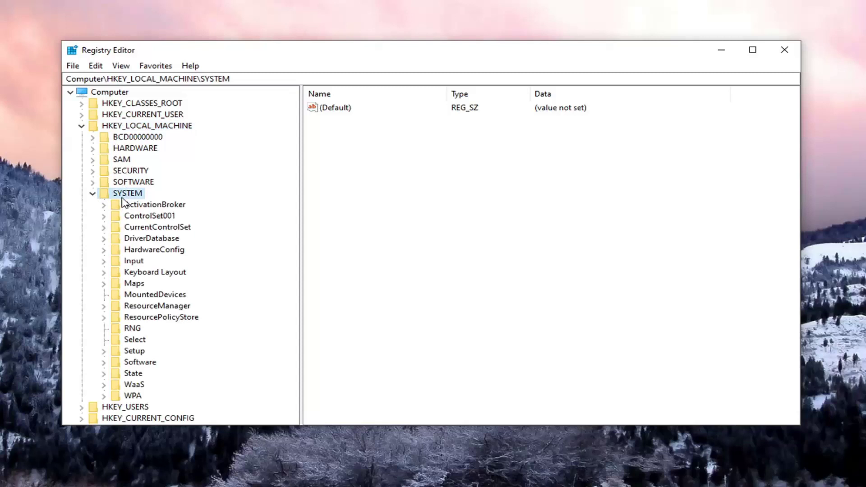
click(153, 228)
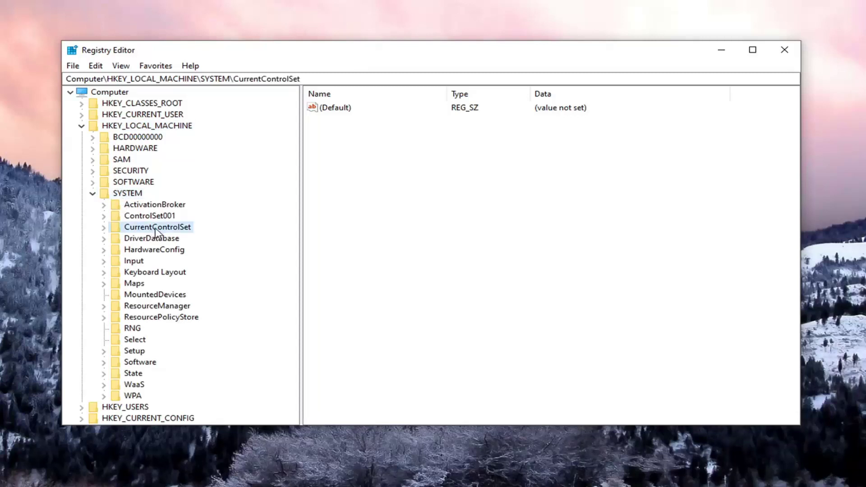
double_click(156, 230)
click(139, 285)
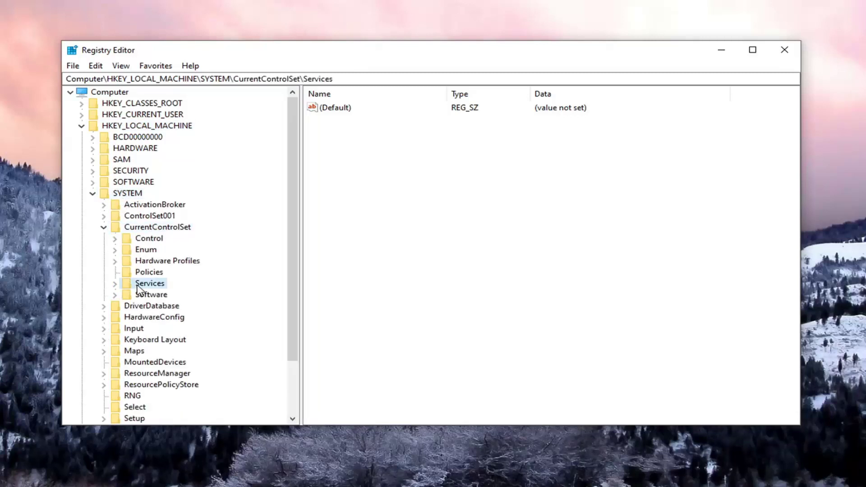
double_click(151, 284)
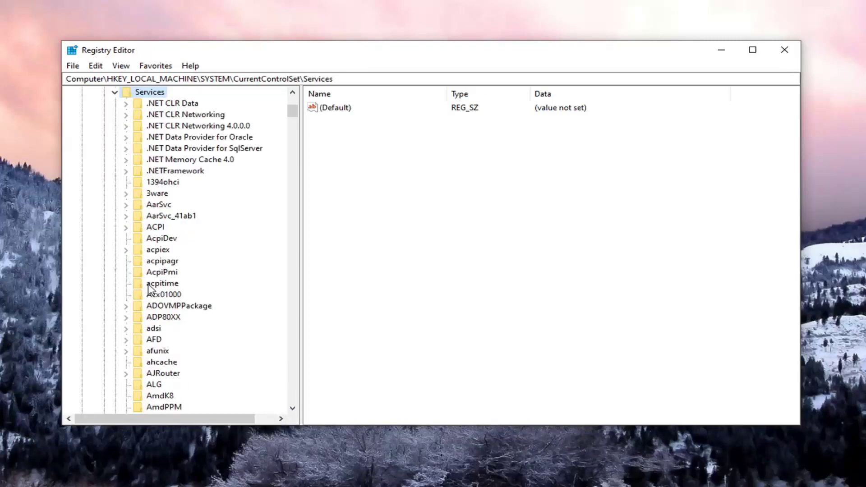
Step: Scroll down the Services subkeys to reach the TokenBroker key
scroll(172, 276, down, 9)
scroll(171, 276, down, 20)
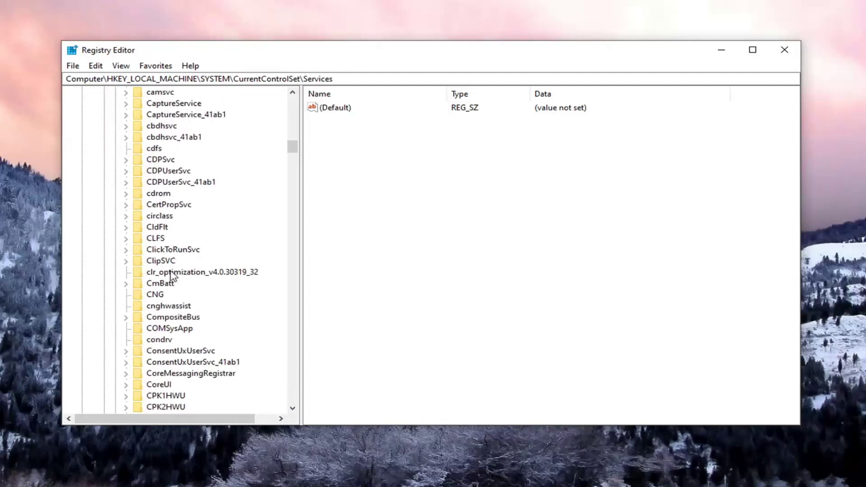
scroll(174, 270, down, 20)
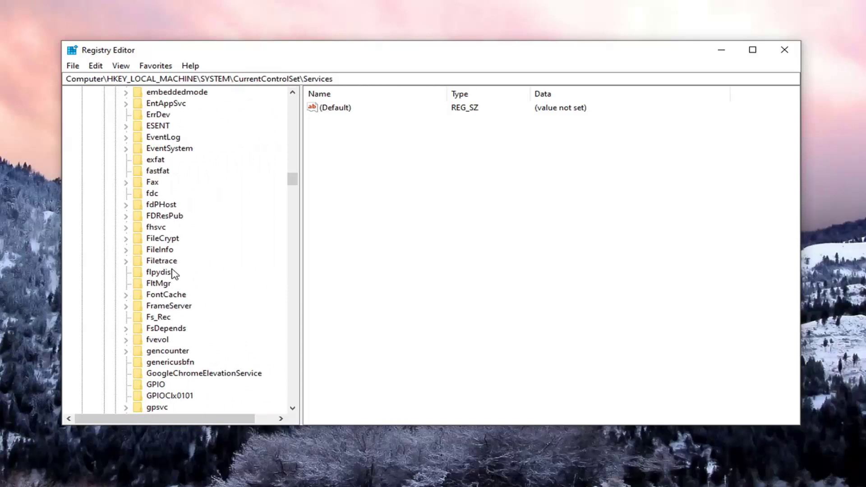
scroll(175, 266, down, 20)
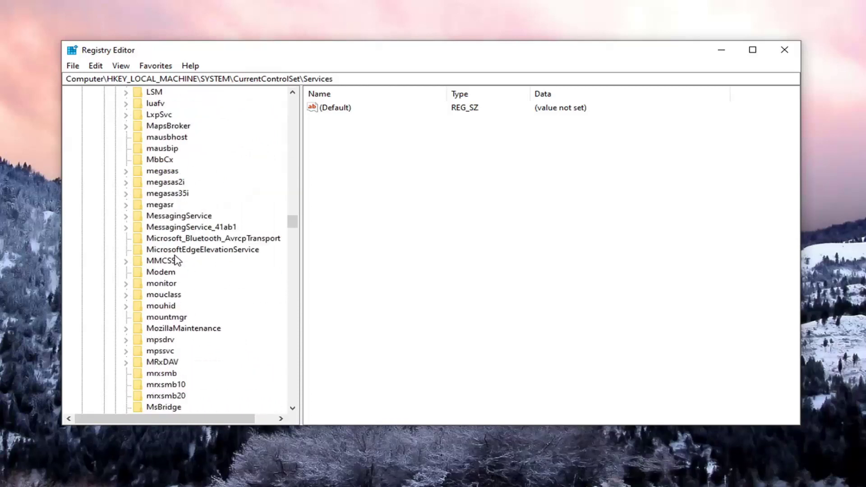
scroll(176, 270, down, 20)
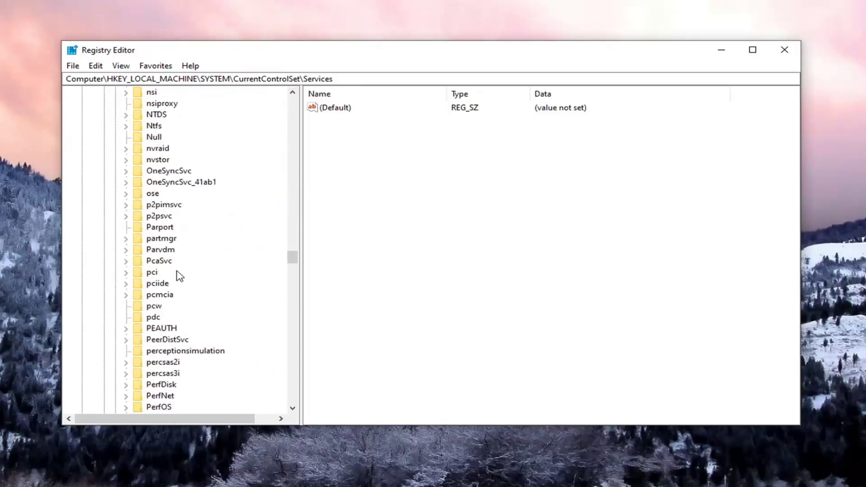
scroll(180, 273, down, 16)
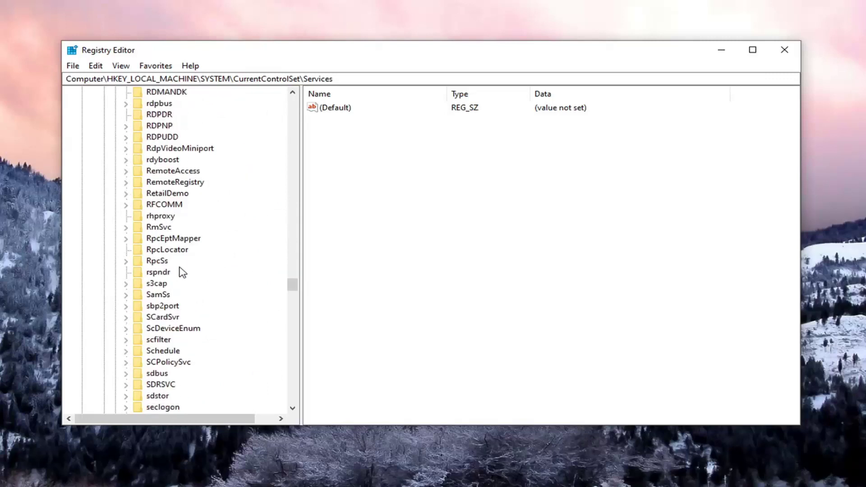
scroll(183, 268, down, 9)
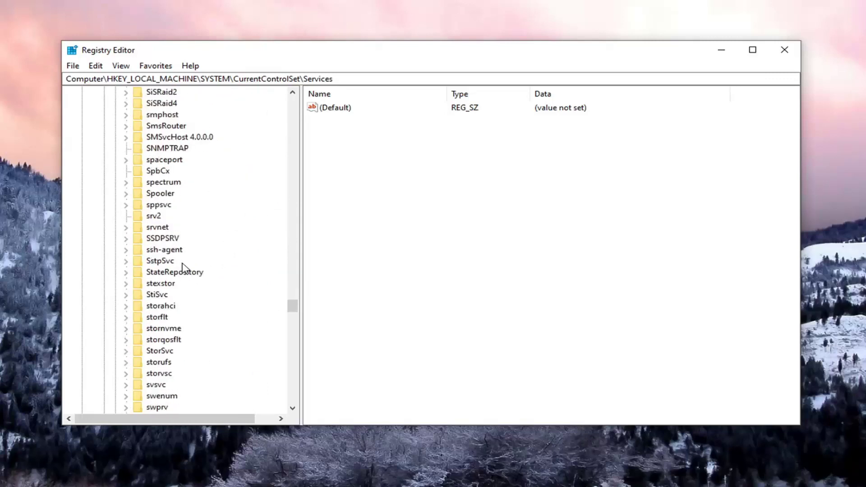
scroll(183, 267, down, 9)
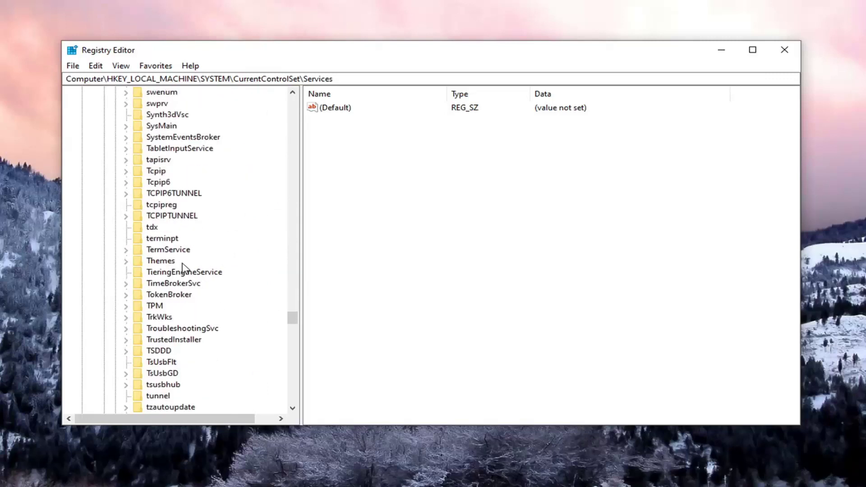
Step: In the TokenBroker key, change the Start value data from 3 to 4
click(183, 296)
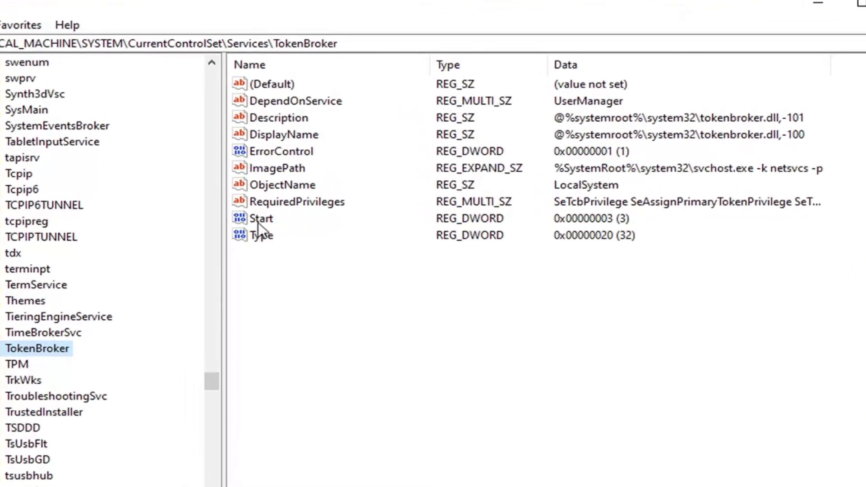
click(325, 203)
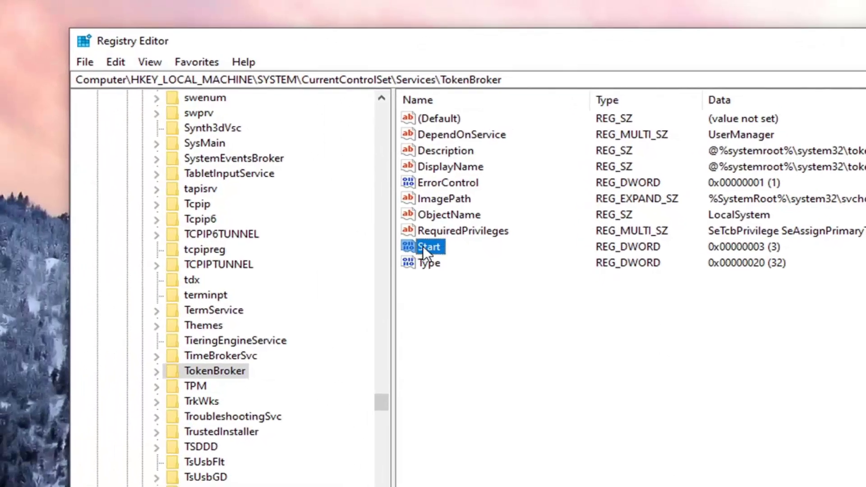
double_click(423, 245)
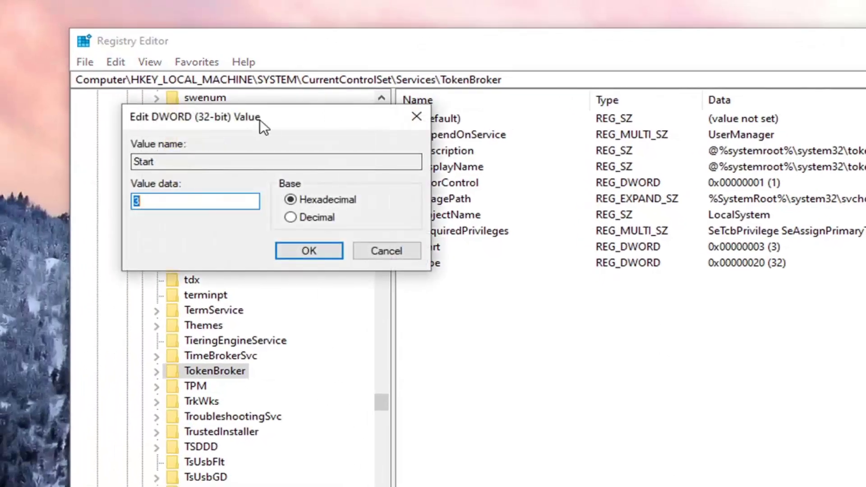
text(3)
key(BackSpace)
text(4)
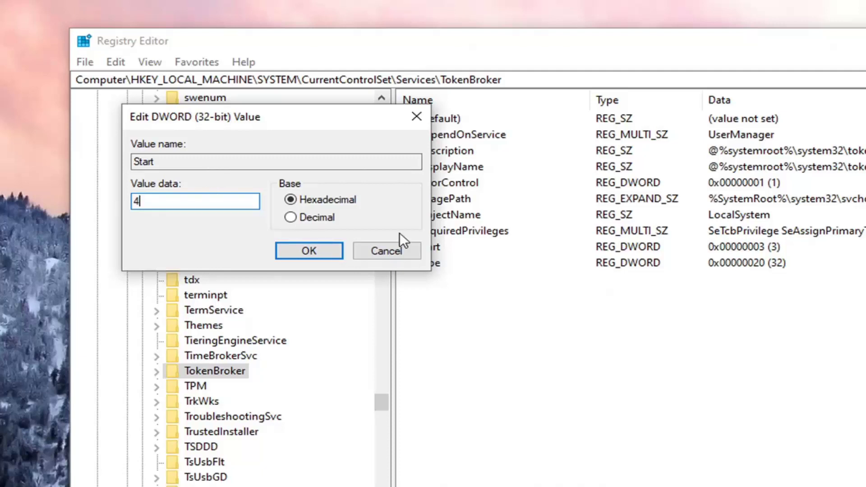
click(307, 252)
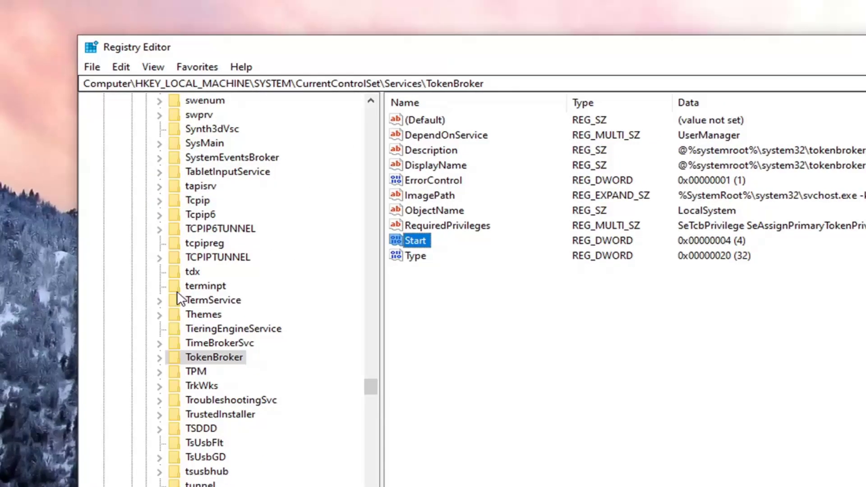
Step: Collapse Services, CurrentControlSet, SYSTEM and HKEY_LOCAL_MACHINE, then close Registry Editor
drag(363, 385, 337, 258)
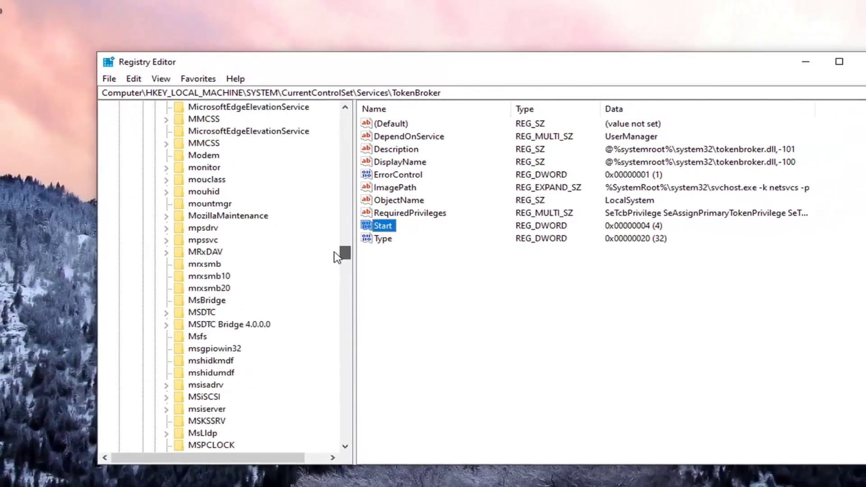
scroll(244, 264, up, 20)
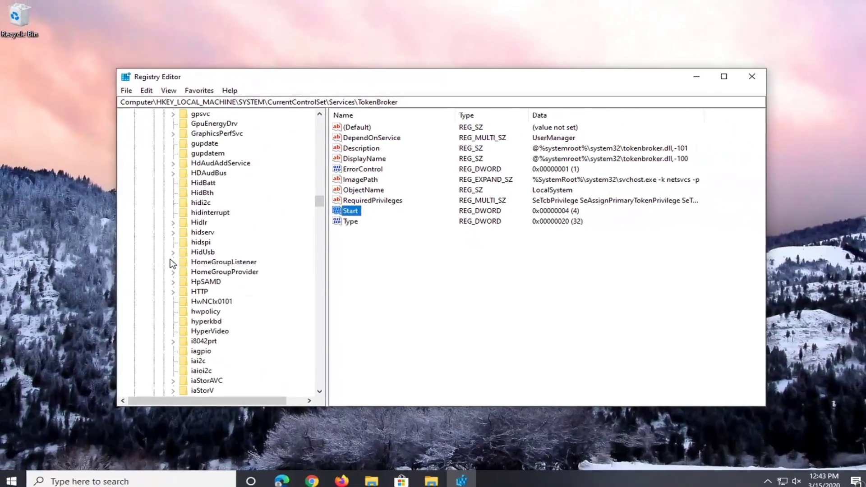
scroll(170, 259, up, 20)
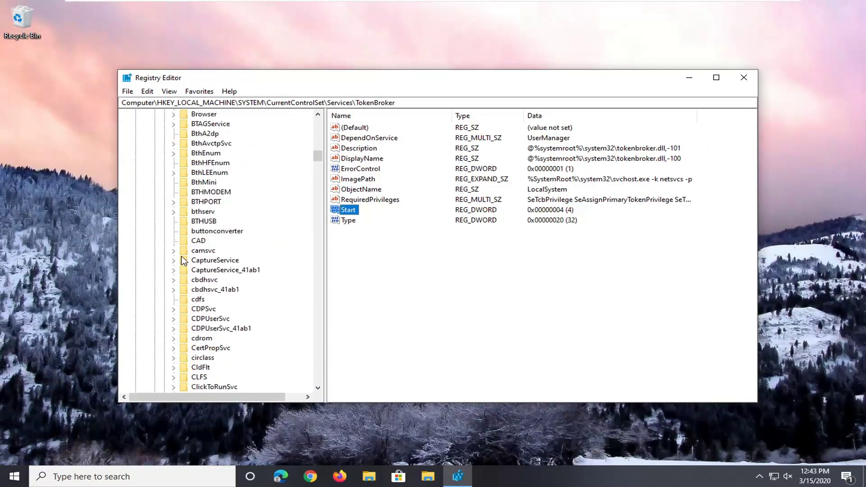
scroll(182, 261, up, 20)
click(164, 250)
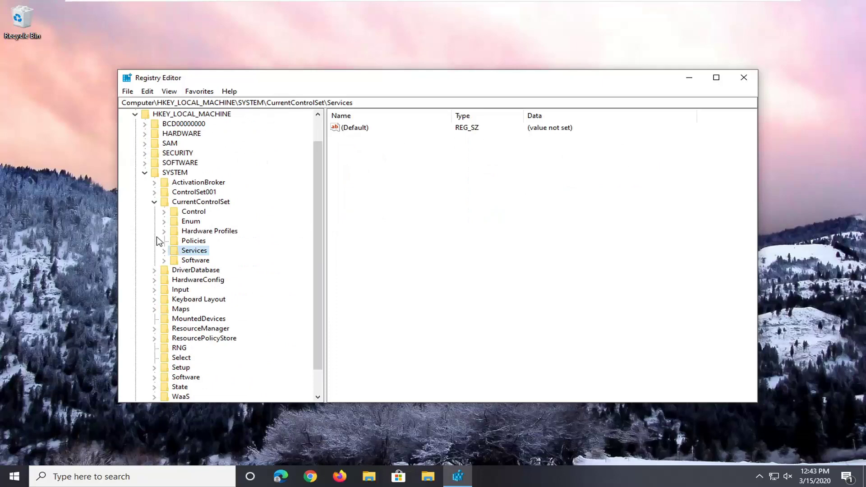
click(154, 203)
click(144, 200)
click(135, 144)
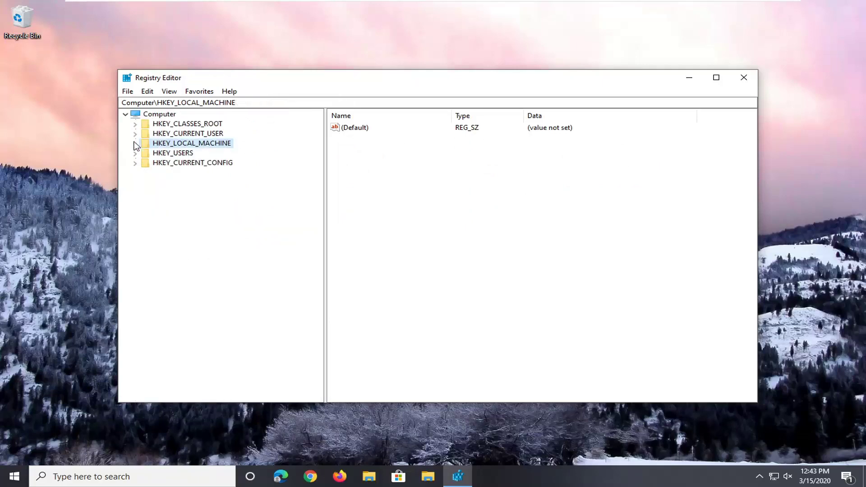
click(742, 79)
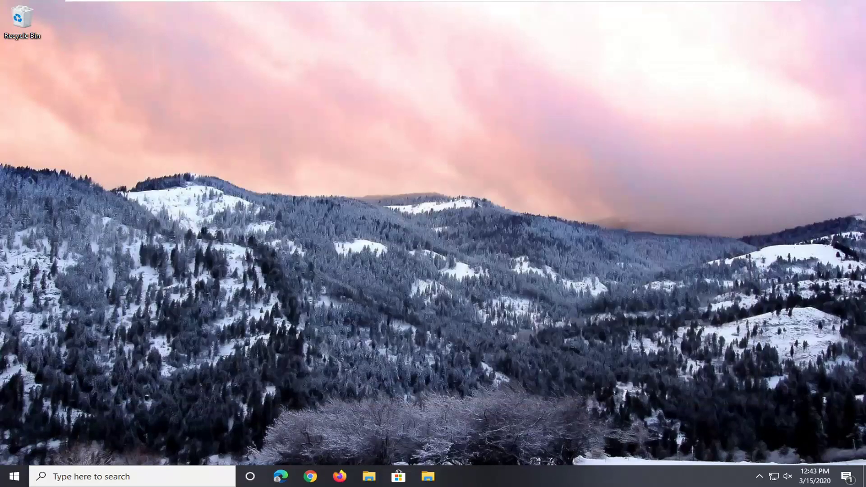